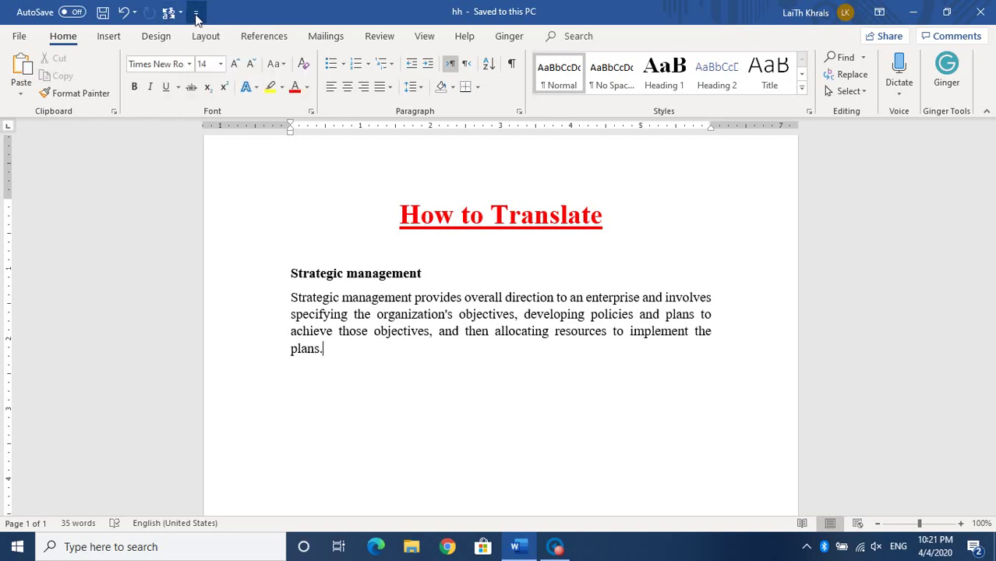
- Open the Quick Access Toolbar customization in Word Options and list All Commands
{"action": "left_click", "coordinate": [197, 14]}
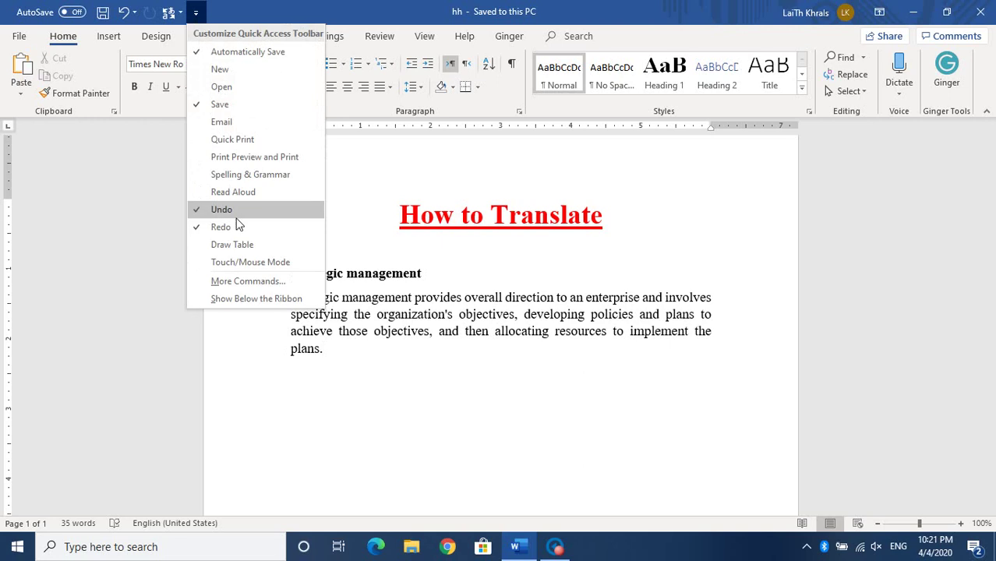
{"action": "left_click", "coordinate": [232, 281]}
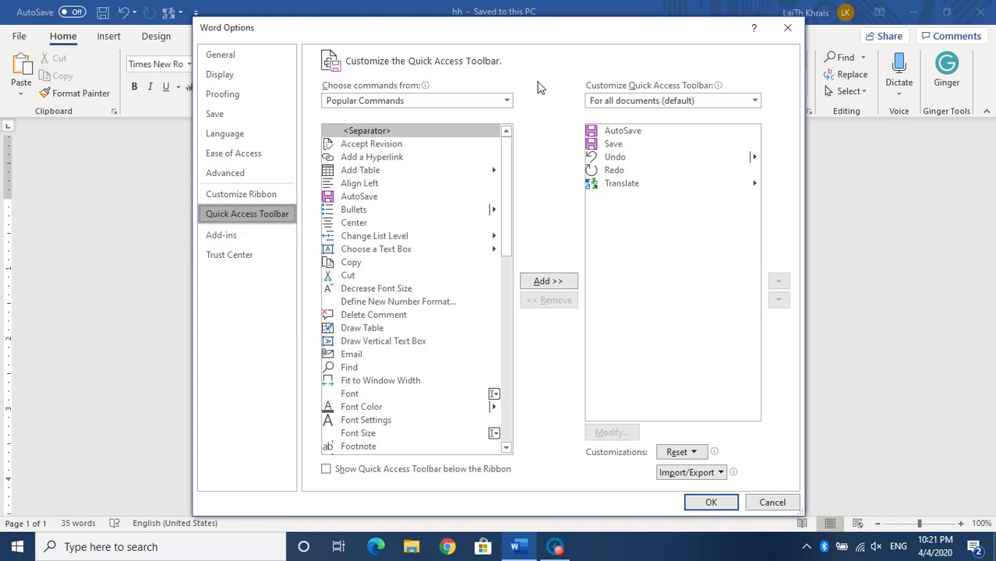
{"action": "left_click", "coordinate": [507, 101]}
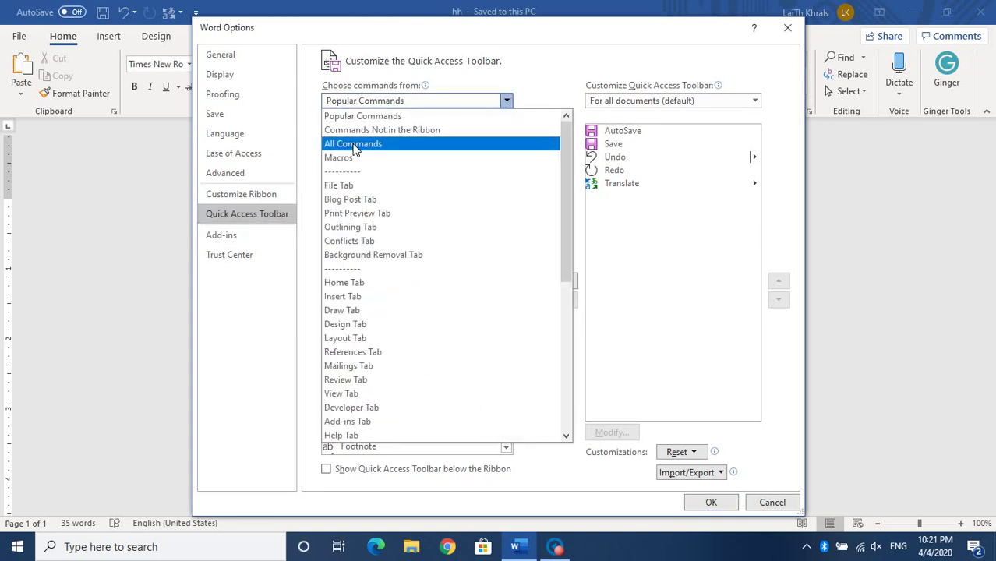
{"action": "key", "text": "Escape"}
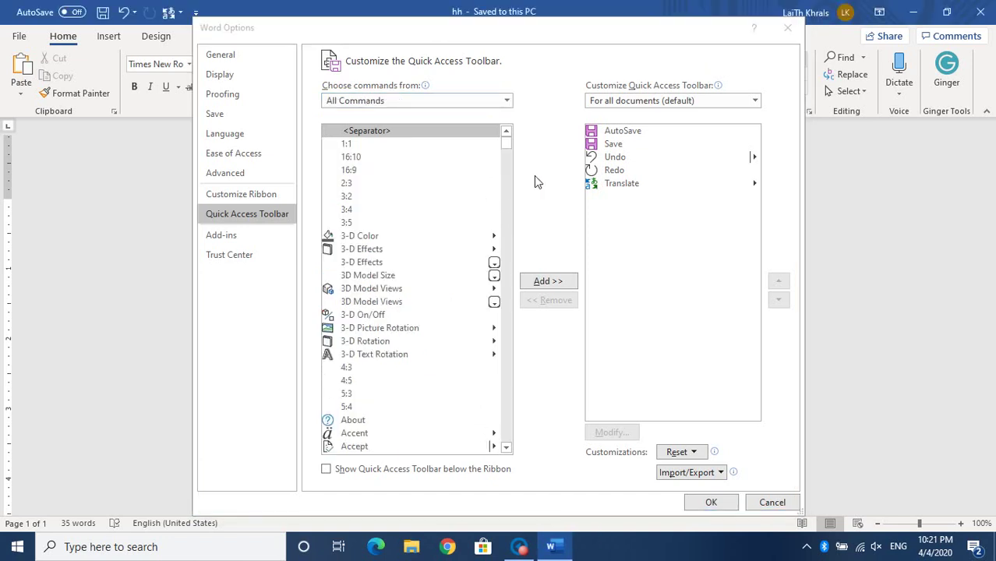
- Scroll the All Commands list down to the T entries and select Translate
{"action": "left_click", "coordinate": [348, 197]}
{"action": "key", "text": "t"}
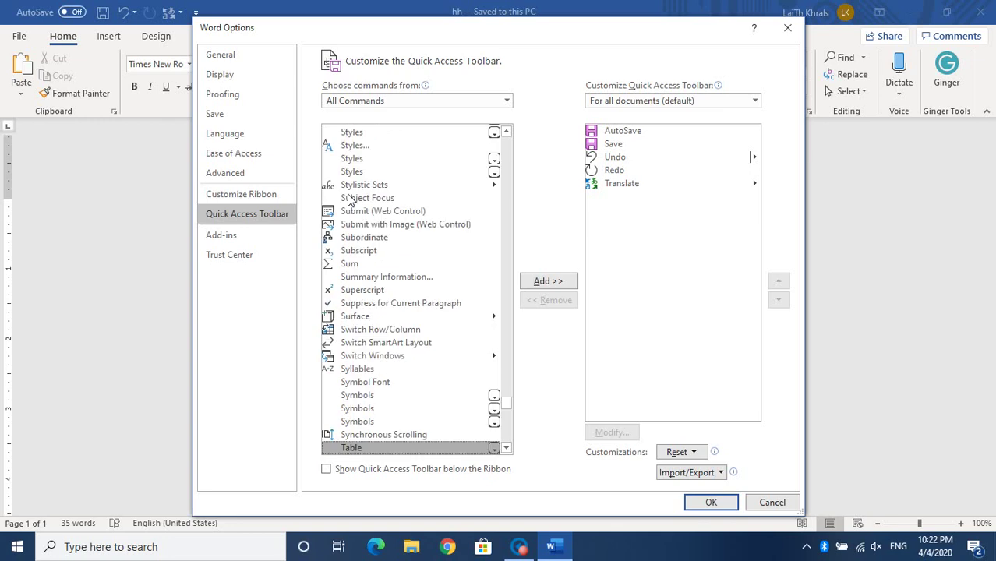
{"action": "scroll", "coordinate": [360, 284], "scroll_direction": "down", "scroll_amount": 3}
{"action": "scroll", "coordinate": [361, 285], "scroll_direction": "down", "scroll_amount": 2}
{"action": "scroll", "coordinate": [360, 285], "scroll_direction": "down", "scroll_amount": 5}
{"action": "scroll", "coordinate": [360, 285], "scroll_direction": "down", "scroll_amount": 3}
{"action": "scroll", "coordinate": [360, 284], "scroll_direction": "down", "scroll_amount": 2}
{"action": "scroll", "coordinate": [360, 285], "scroll_direction": "down", "scroll_amount": 1}
{"action": "scroll", "coordinate": [360, 285], "scroll_direction": "down", "scroll_amount": 1}
{"action": "scroll", "coordinate": [360, 284], "scroll_direction": "down", "scroll_amount": 2}
{"action": "scroll", "coordinate": [360, 285], "scroll_direction": "down", "scroll_amount": 1}
{"action": "scroll", "coordinate": [360, 285], "scroll_direction": "down", "scroll_amount": 2}
{"action": "scroll", "coordinate": [360, 285], "scroll_direction": "down", "scroll_amount": 1}
{"action": "scroll", "coordinate": [360, 285], "scroll_direction": "down", "scroll_amount": 1}
{"action": "scroll", "coordinate": [360, 284], "scroll_direction": "down", "scroll_amount": 2}
{"action": "scroll", "coordinate": [360, 285], "scroll_direction": "down", "scroll_amount": 2}
{"action": "scroll", "coordinate": [360, 285], "scroll_direction": "down", "scroll_amount": 1}
{"action": "scroll", "coordinate": [360, 285], "scroll_direction": "down", "scroll_amount": 1}
{"action": "scroll", "coordinate": [360, 284], "scroll_direction": "down", "scroll_amount": 1}
{"action": "scroll", "coordinate": [360, 285], "scroll_direction": "down", "scroll_amount": 2}
{"action": "scroll", "coordinate": [360, 284], "scroll_direction": "down", "scroll_amount": 2}
{"action": "scroll", "coordinate": [360, 285], "scroll_direction": "down", "scroll_amount": 1}
{"action": "scroll", "coordinate": [360, 284], "scroll_direction": "down", "scroll_amount": 2}
{"action": "scroll", "coordinate": [360, 284], "scroll_direction": "down", "scroll_amount": 1}
{"action": "scroll", "coordinate": [360, 284], "scroll_direction": "down", "scroll_amount": 1}
{"action": "scroll", "coordinate": [360, 285], "scroll_direction": "down", "scroll_amount": 1}
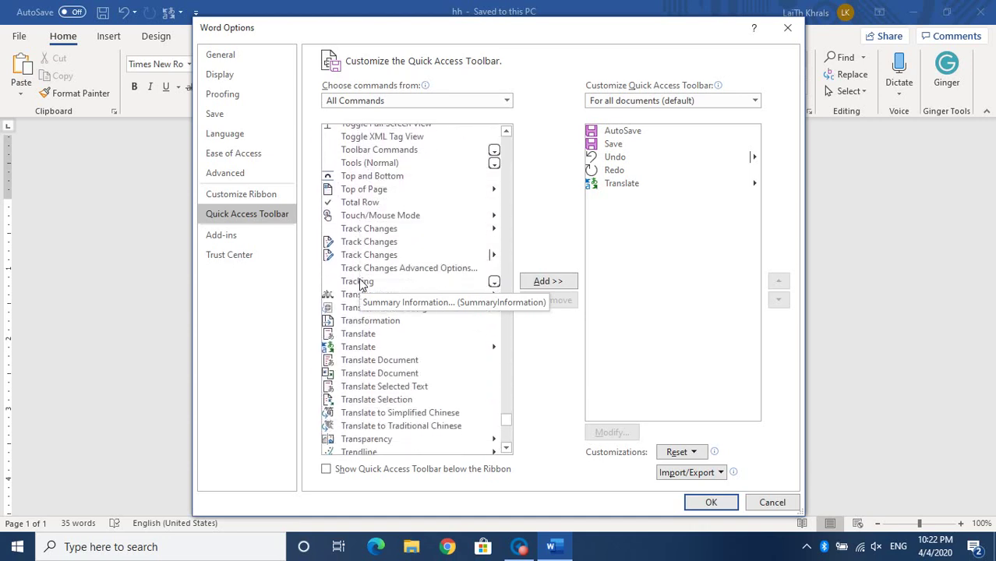
{"action": "left_click", "coordinate": [370, 350]}
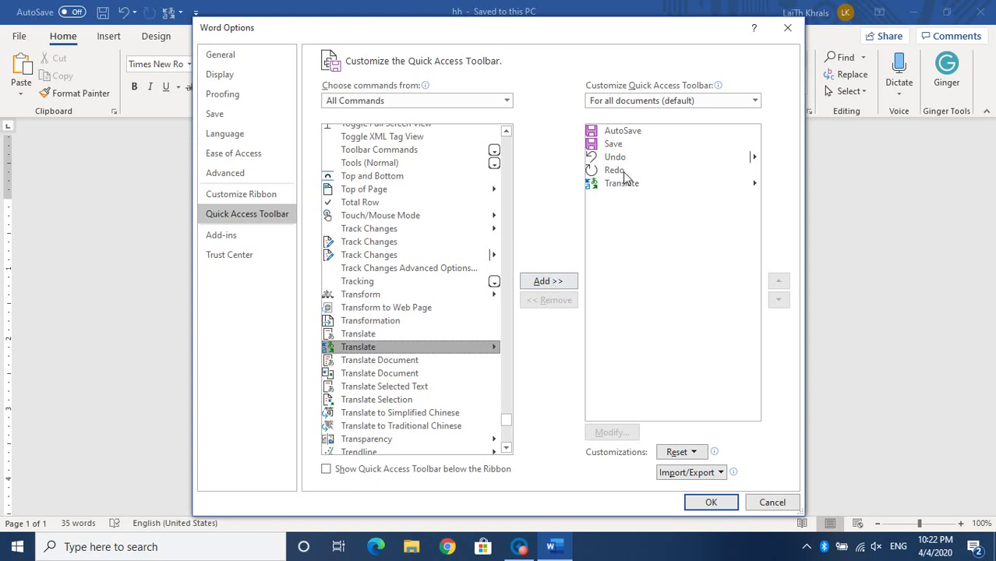
- Confirm the toolbar change, then translate the whole document into Arabic as a new copy
{"action": "left_click", "coordinate": [707, 504]}
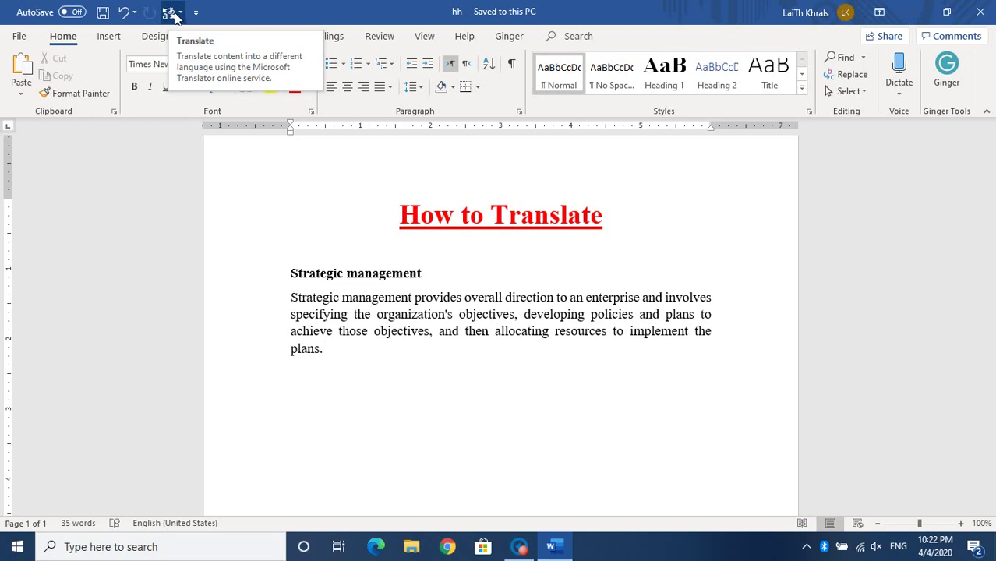
{"action": "left_click", "coordinate": [178, 14]}
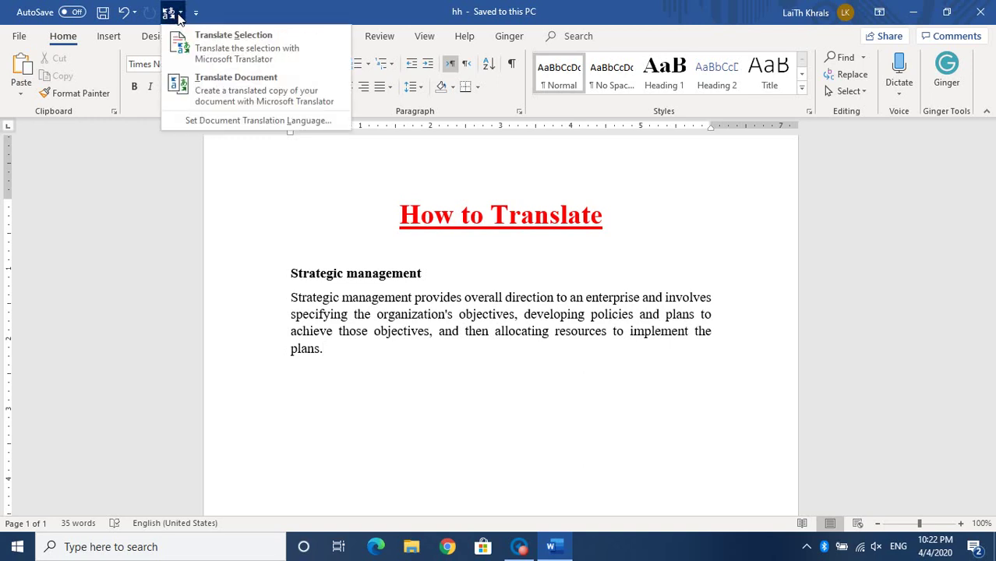
{"action": "left_click", "coordinate": [213, 82]}
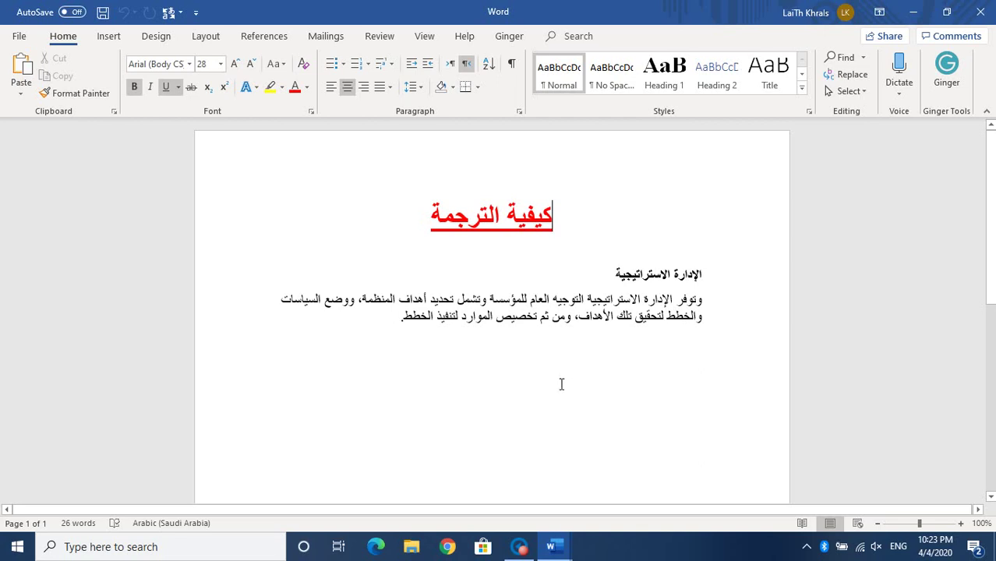
- From the English original, translate the document into Spanish, producing 'Cómo traducir' in a third window
{"action": "mouse_move", "coordinate": [551, 546]}
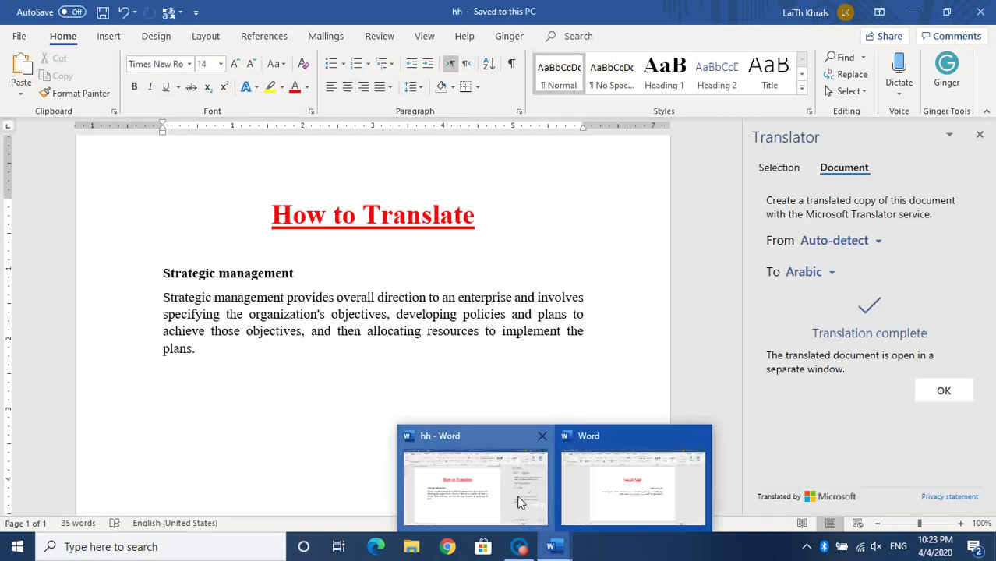
{"action": "left_click", "coordinate": [522, 502]}
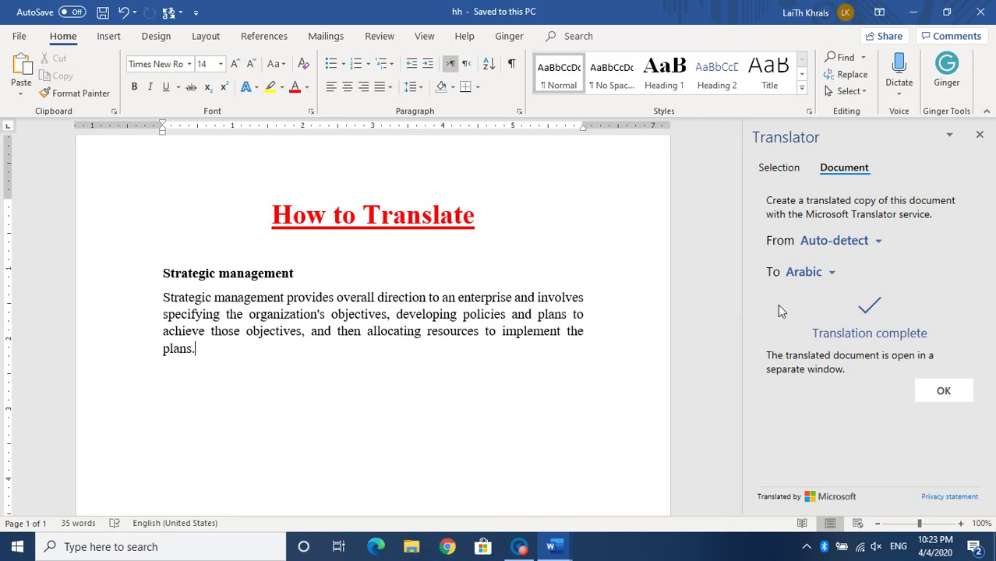
{"action": "left_click", "coordinate": [834, 274]}
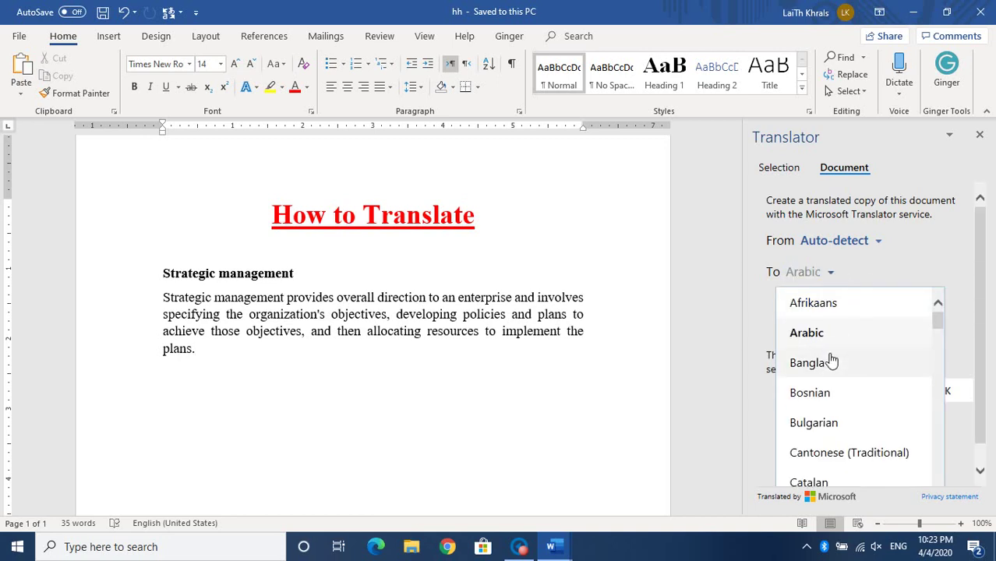
{"action": "type", "text": "s"}
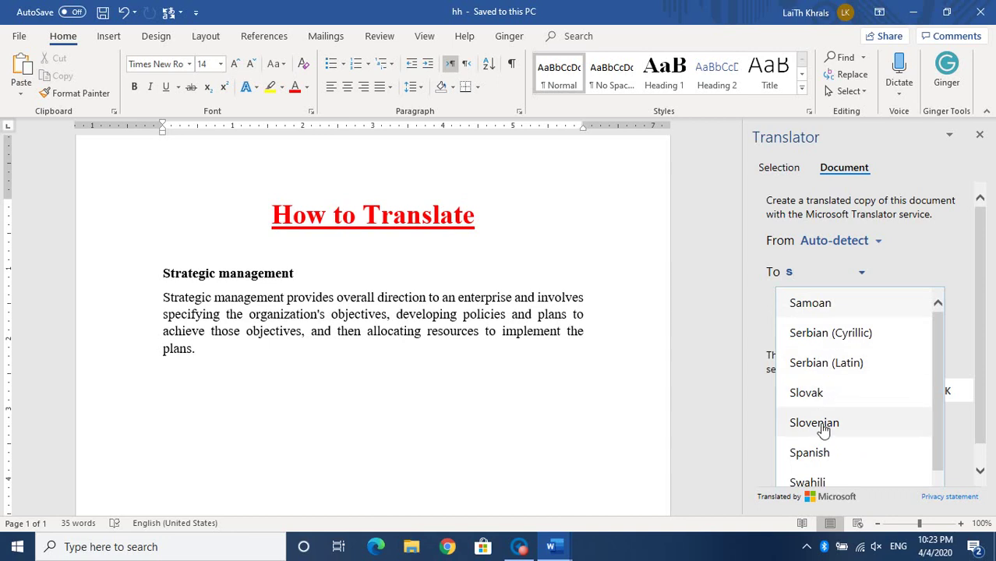
{"action": "key", "text": "Escape"}
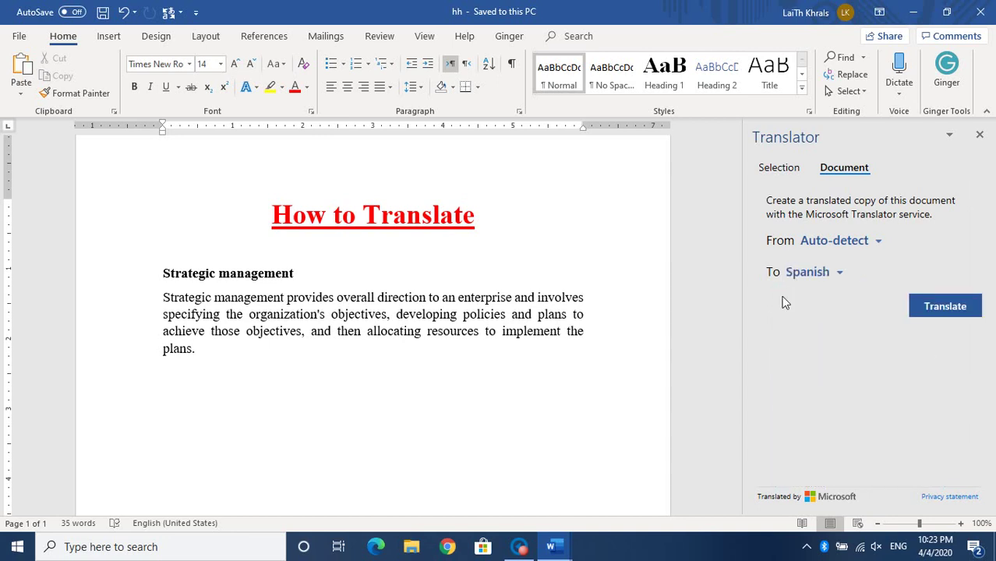
{"action": "left_click", "coordinate": [949, 308]}
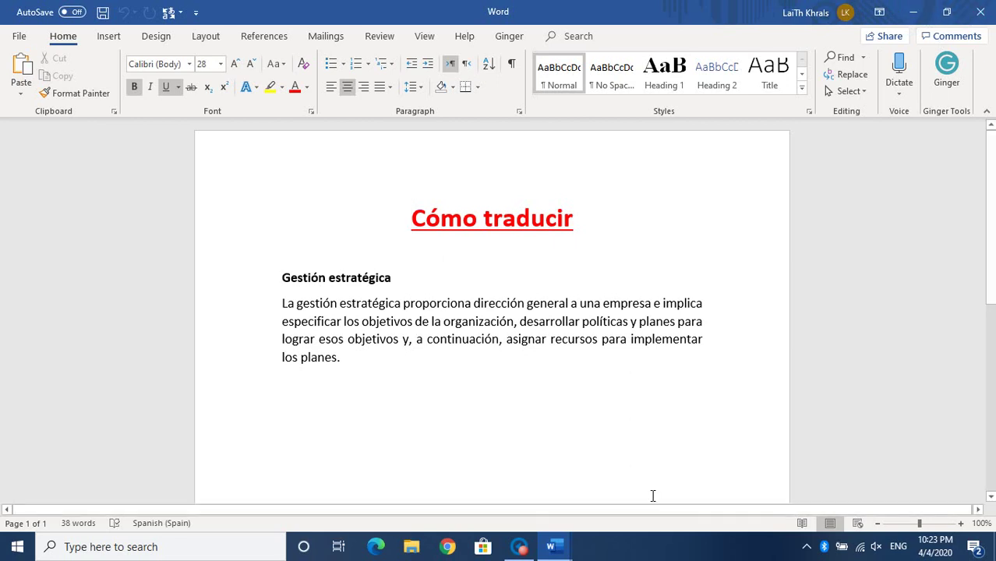
{"action": "left_click", "coordinate": [553, 547]}
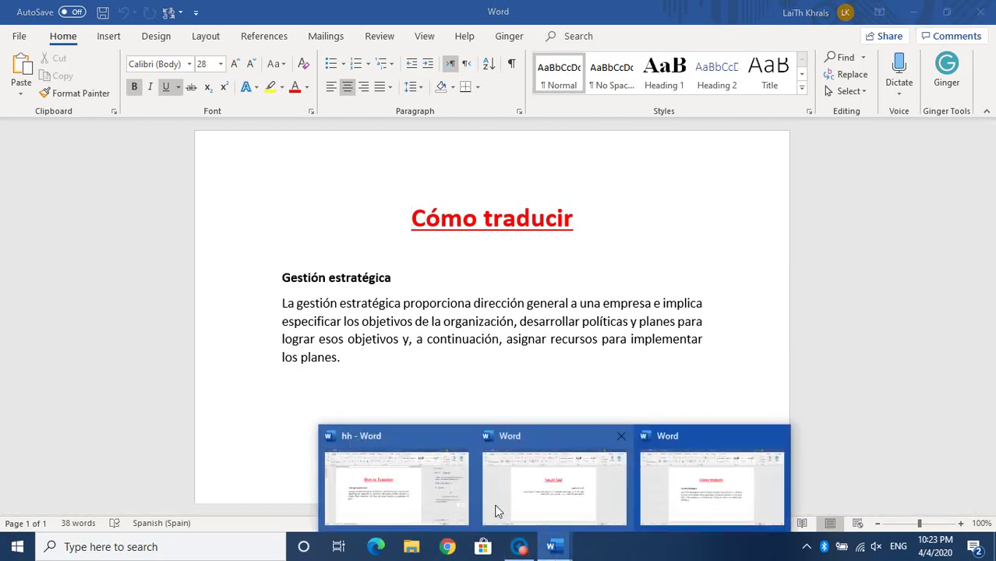
- Switch back to the English 'hh' window and set the Translator target language to Arabic
{"action": "left_click", "coordinate": [428, 491]}
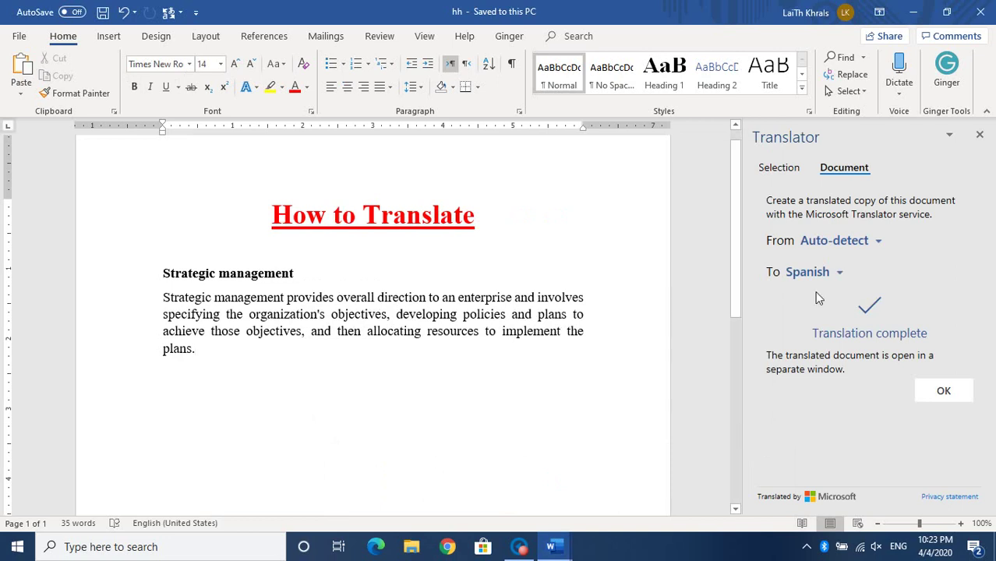
{"action": "left_click", "coordinate": [850, 276]}
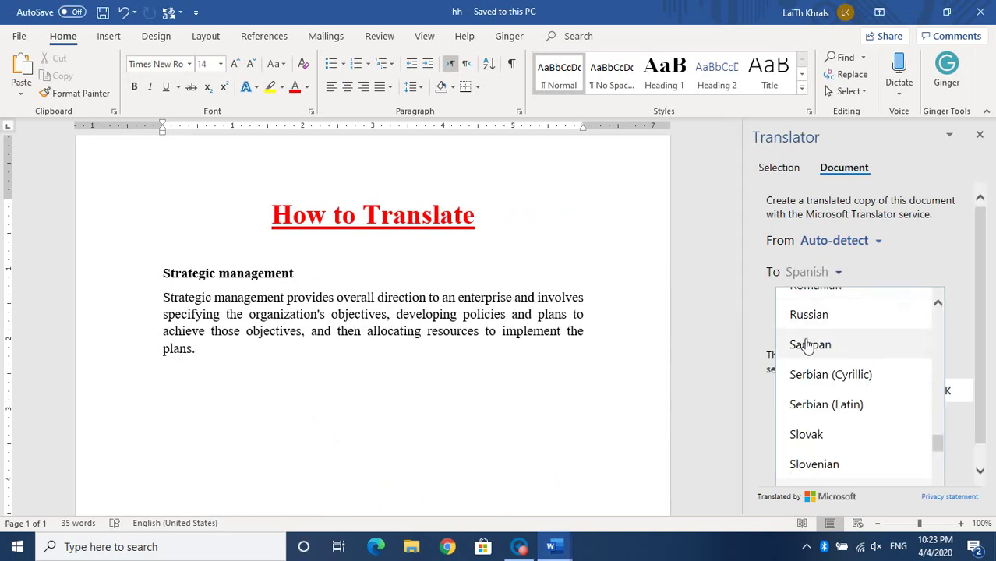
{"action": "type", "text": "a"}
{"action": "key", "text": "Escape"}
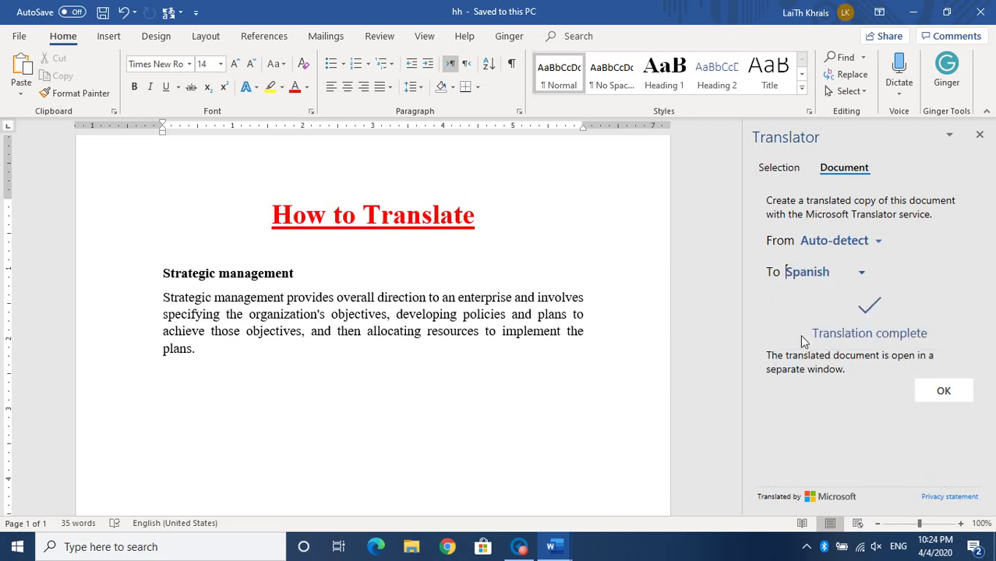
{"action": "type", "text": "Arabic"}
{"action": "key", "text": "Return"}
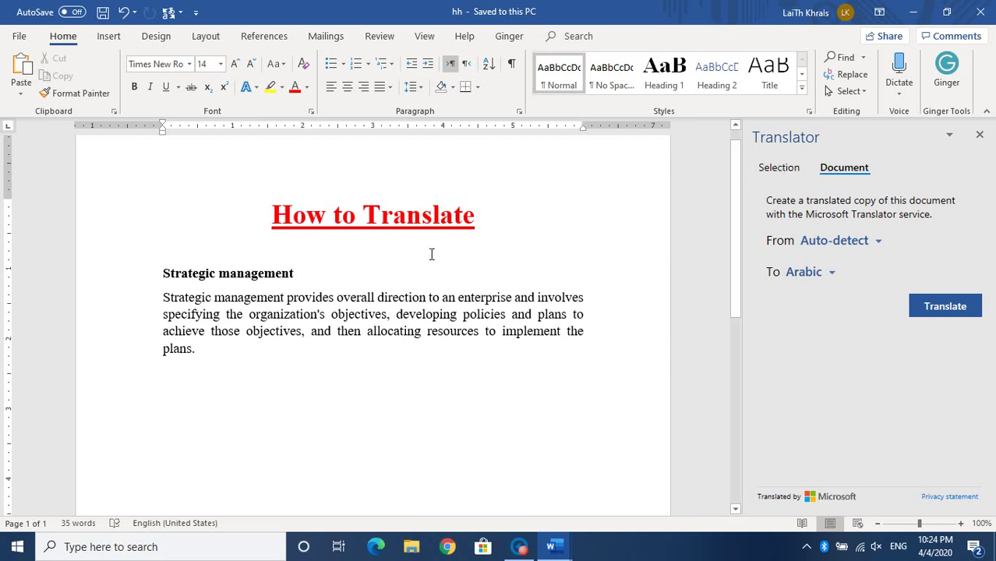
{"action": "scroll", "coordinate": [432, 255], "scroll_direction": "down", "scroll_amount": 1}
{"action": "scroll", "coordinate": [431, 254], "scroll_direction": "up", "scroll_amount": 2}
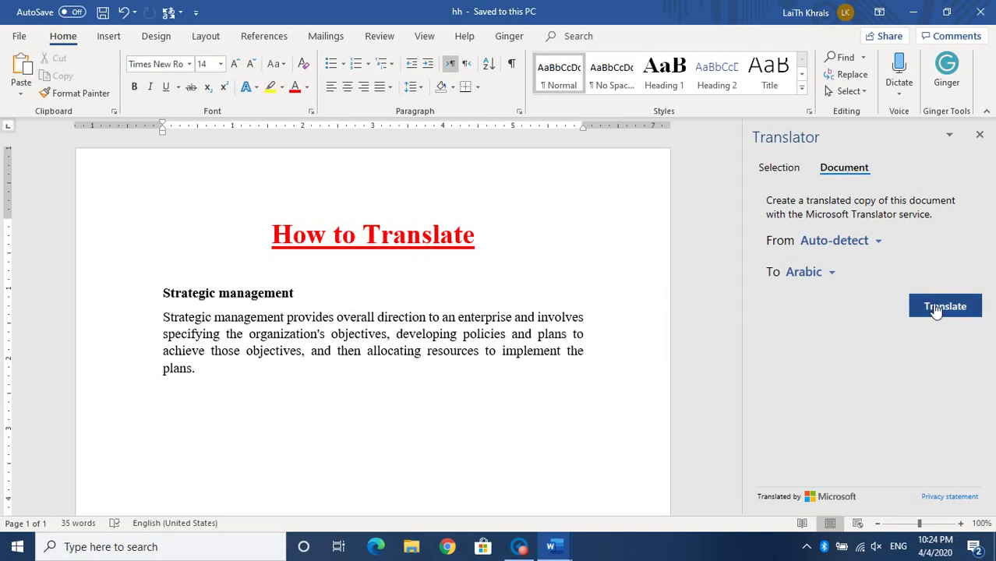
- In Selection mode, preview the 'Strategic management' heading and paragraph in Arabic without inserting it
{"action": "left_click", "coordinate": [779, 169]}
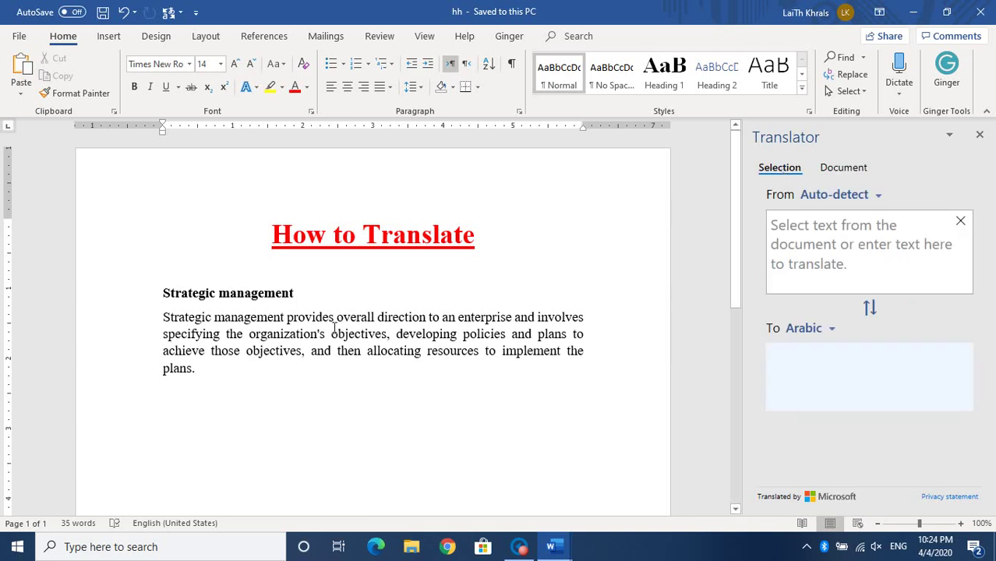
{"action": "mouse_move", "coordinate": [162, 293]}
{"action": "left_mouse_down"}
{"action": "mouse_move", "coordinate": [485, 326]}
{"action": "mouse_move", "coordinate": [575, 323]}
{"action": "left_mouse_up"}
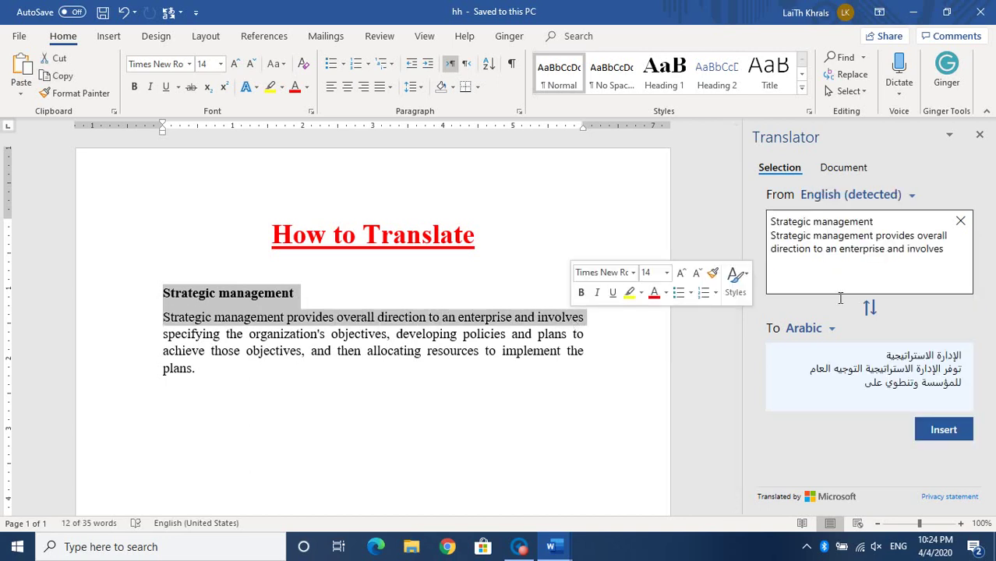
{"action": "mouse_move", "coordinate": [784, 223]}
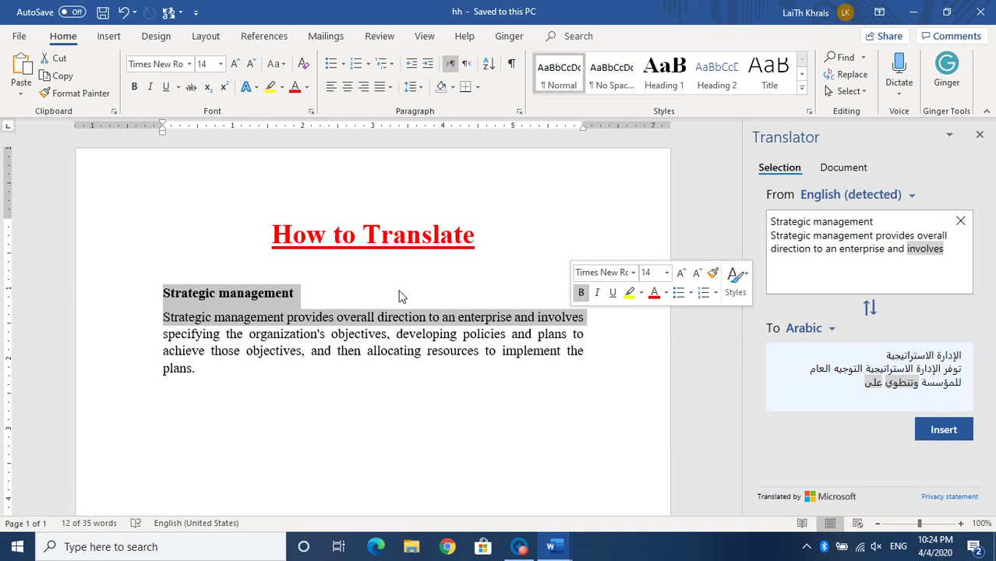
{"action": "left_click", "coordinate": [336, 296]}
{"action": "left_click_drag", "start_coordinate": [163, 294], "coordinate": [207, 369]}
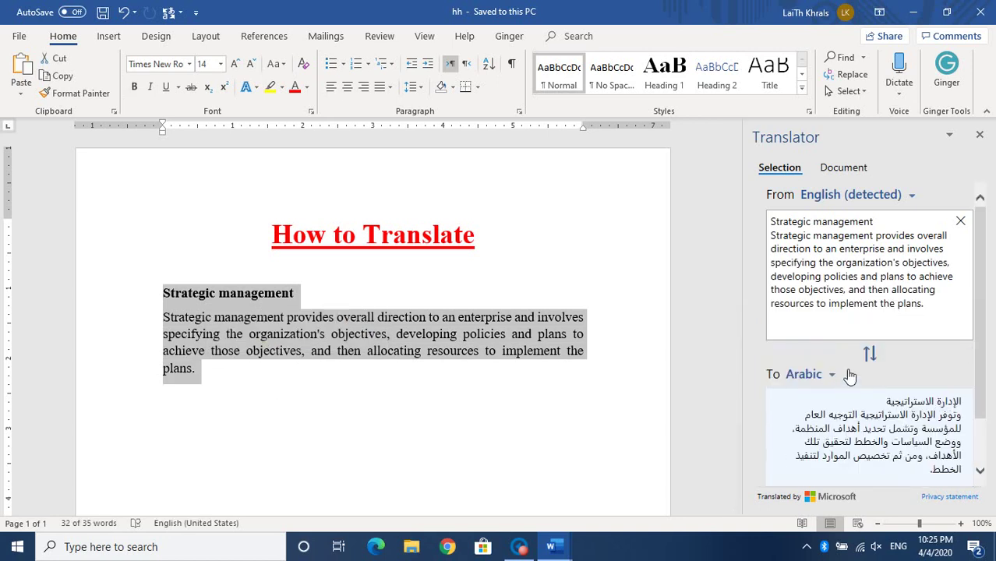
{"action": "scroll", "coordinate": [852, 377], "scroll_direction": "down", "scroll_amount": 1}
{"action": "scroll", "coordinate": [852, 377], "scroll_direction": "down", "scroll_amount": 1}
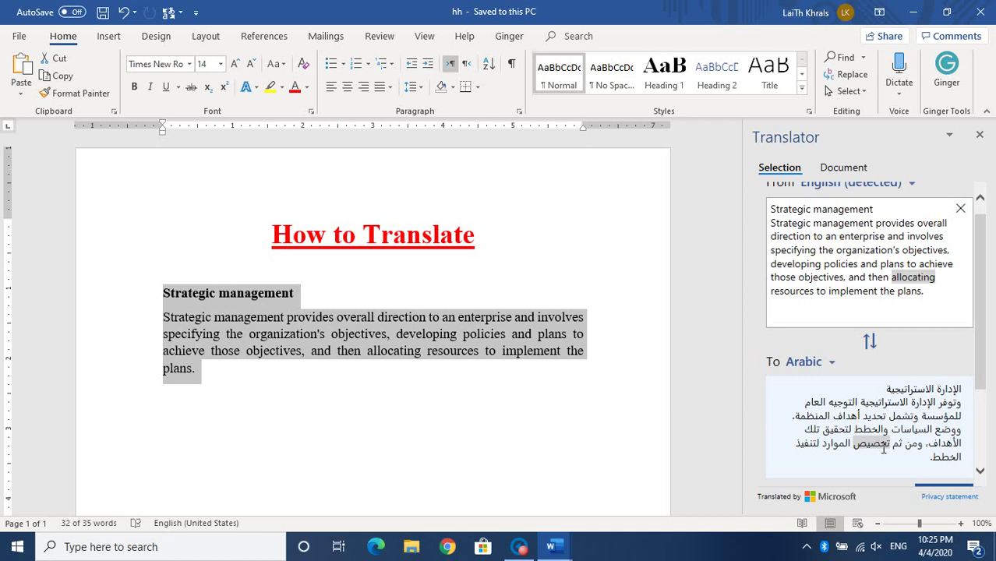
{"action": "left_click", "coordinate": [204, 371]}
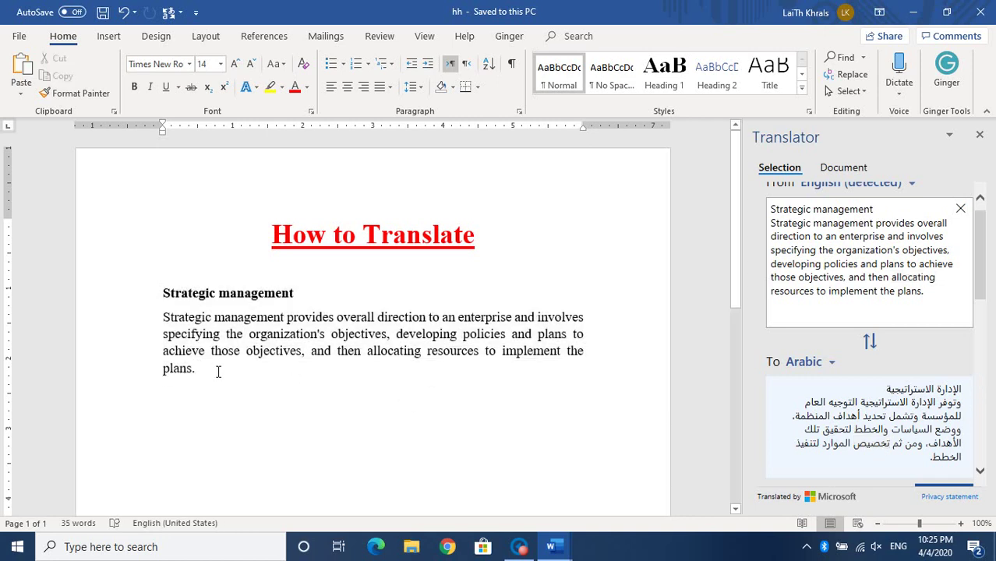